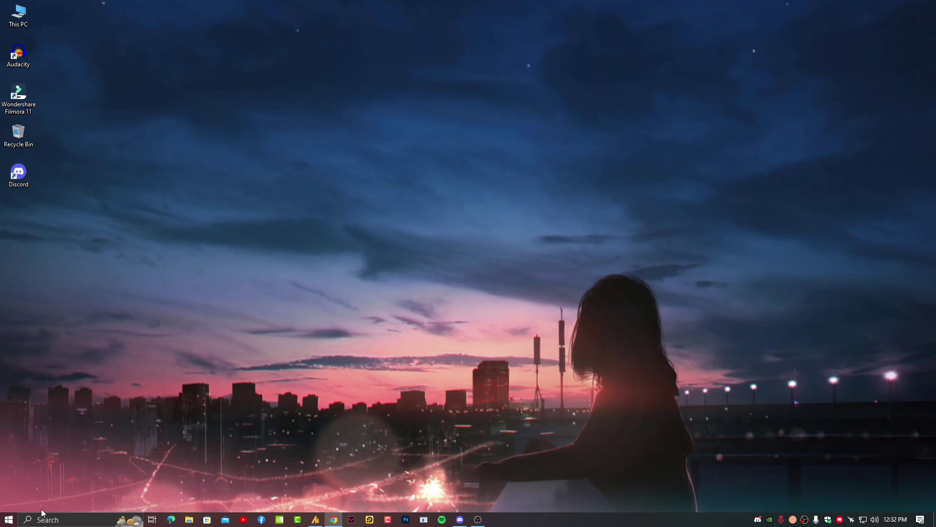
Search for 'services' from the Start menu and launch the Services app
click(9, 520)
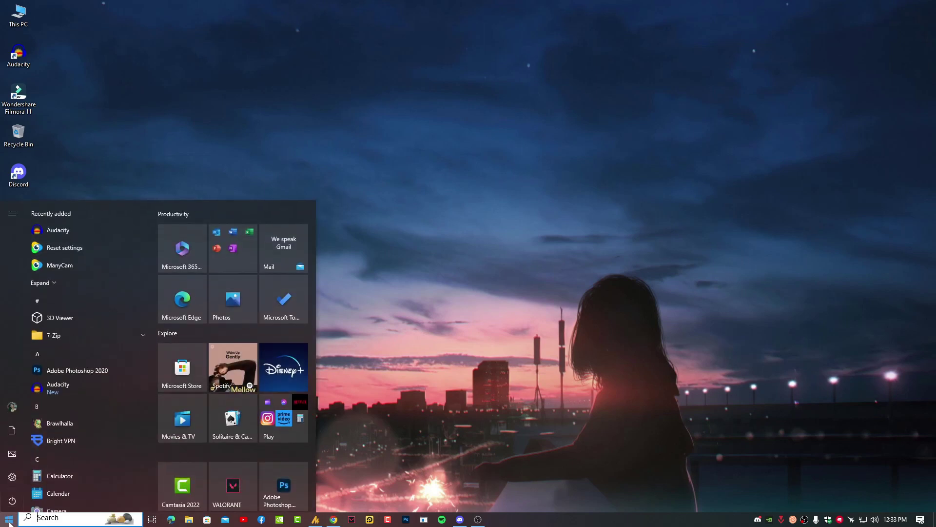
text(services)
click(61, 262)
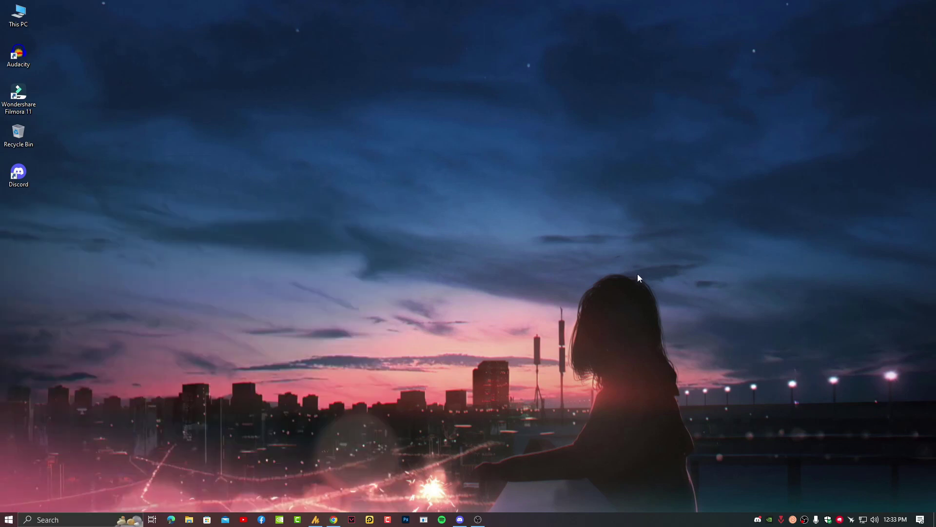
Jump through the W entries in the service list and select Windows Audio
click(188, 104)
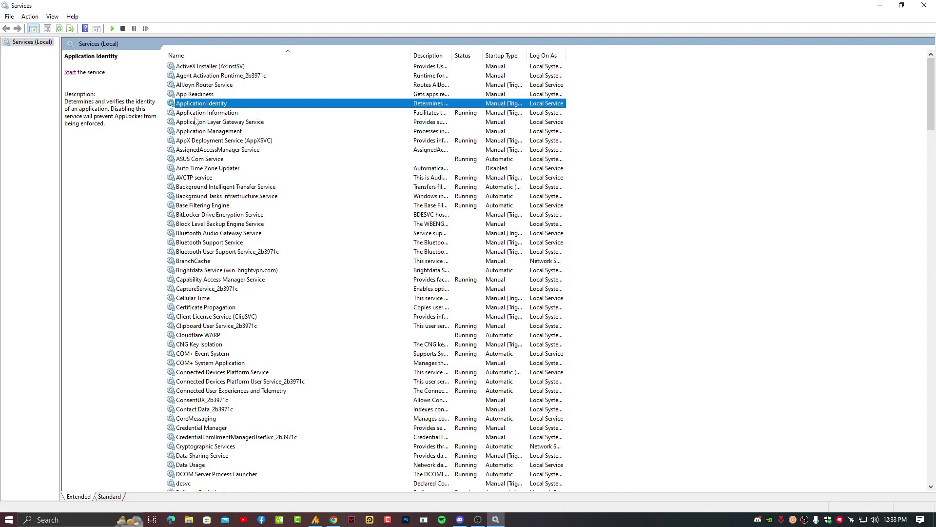
key(w)
key(w)
key(w)
key(w)
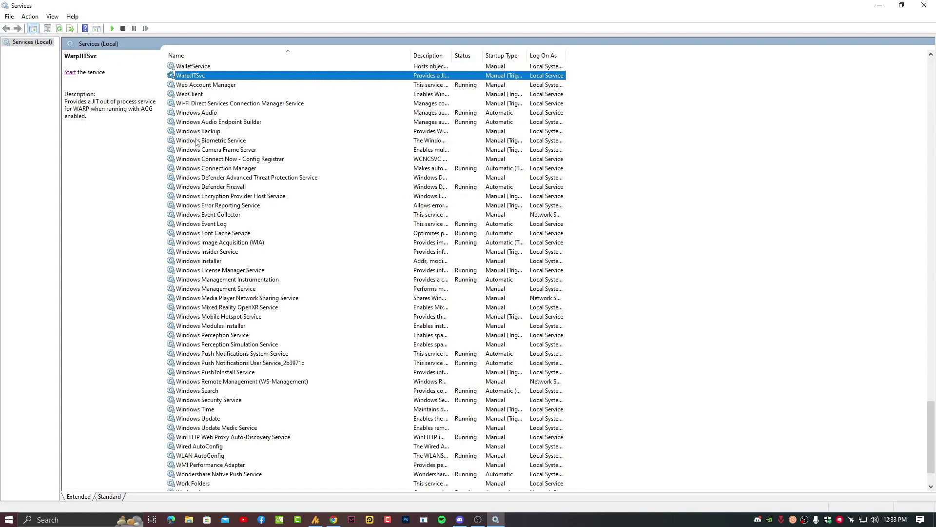
key(w)
key(w)
key(w)
key(w)
key(w)
key(w)
key(w)
key(w)
key(w)
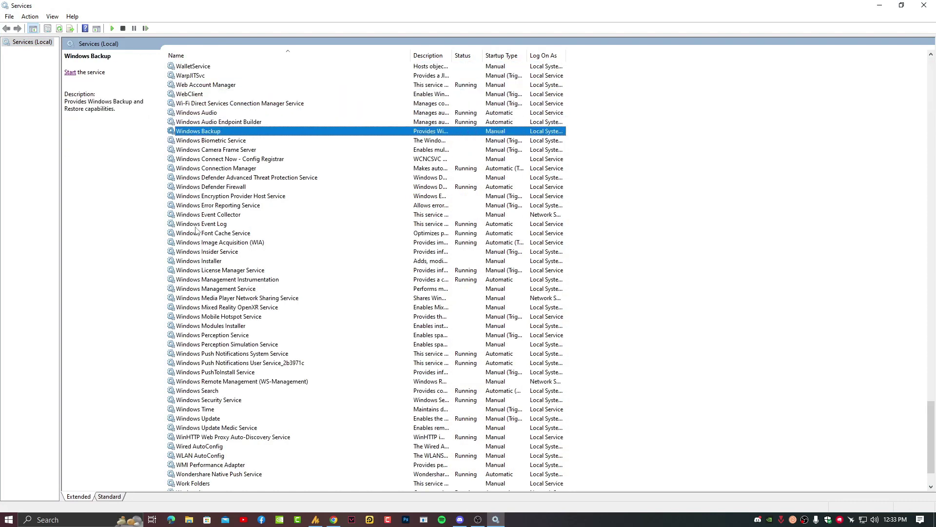
key(w)
key(w)
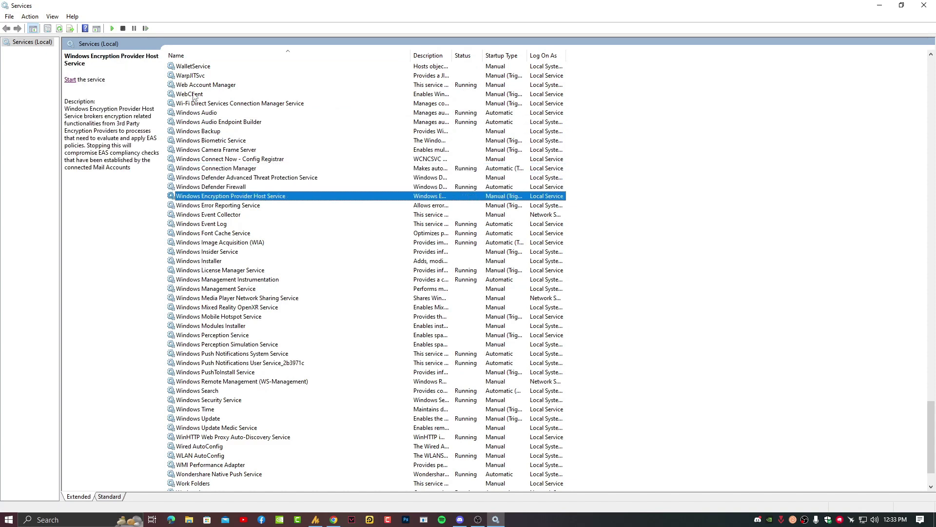
click(195, 115)
Stop and then restart the Windows Audio service from its Properties dialog
right_click(197, 114)
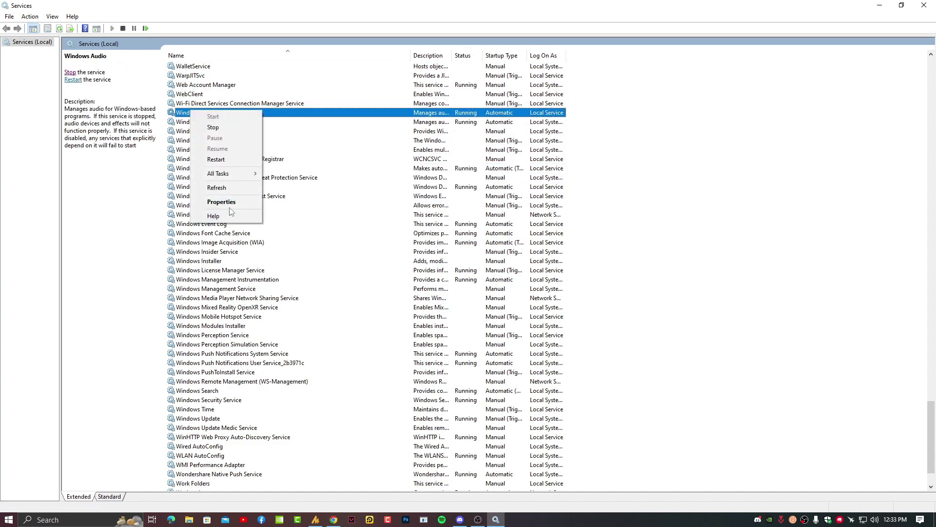
click(246, 207)
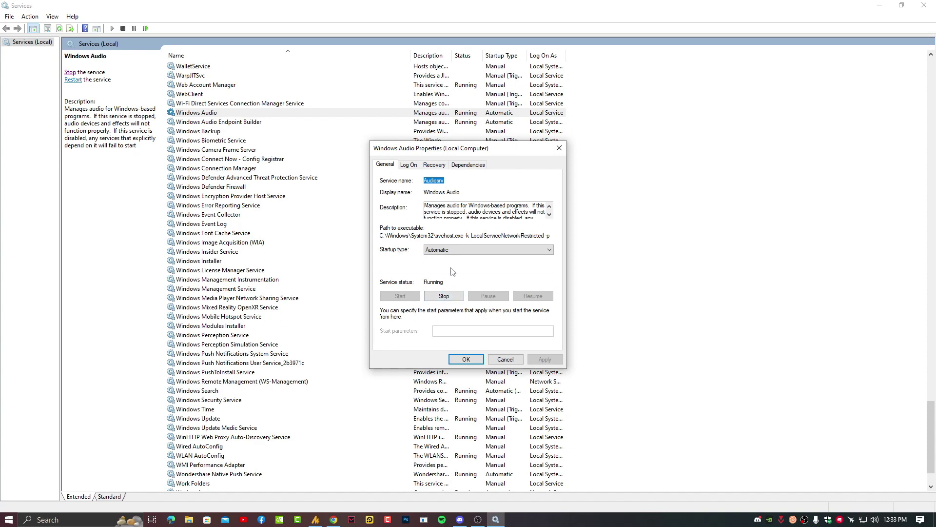
click(444, 296)
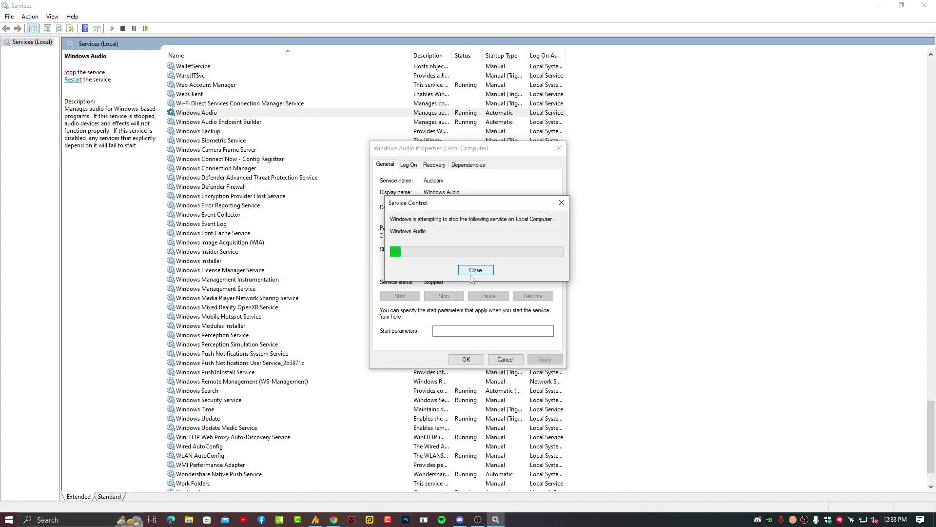
click(400, 296)
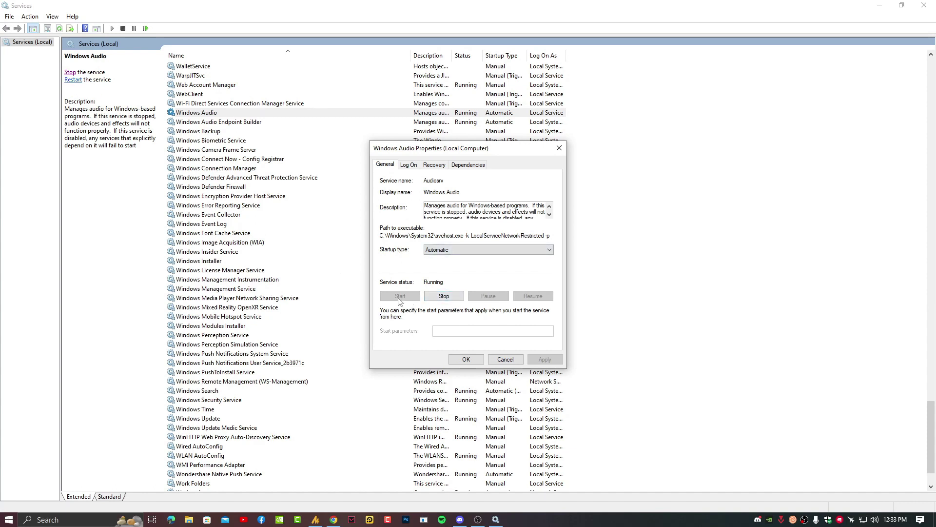
Keep Windows Audio's startup type at Automatic and apply the settings
click(448, 249)
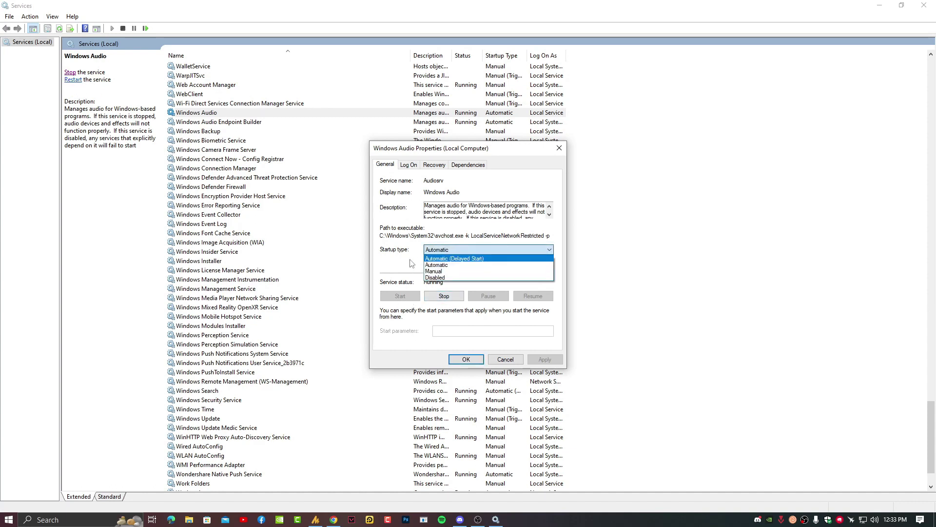
click(464, 266)
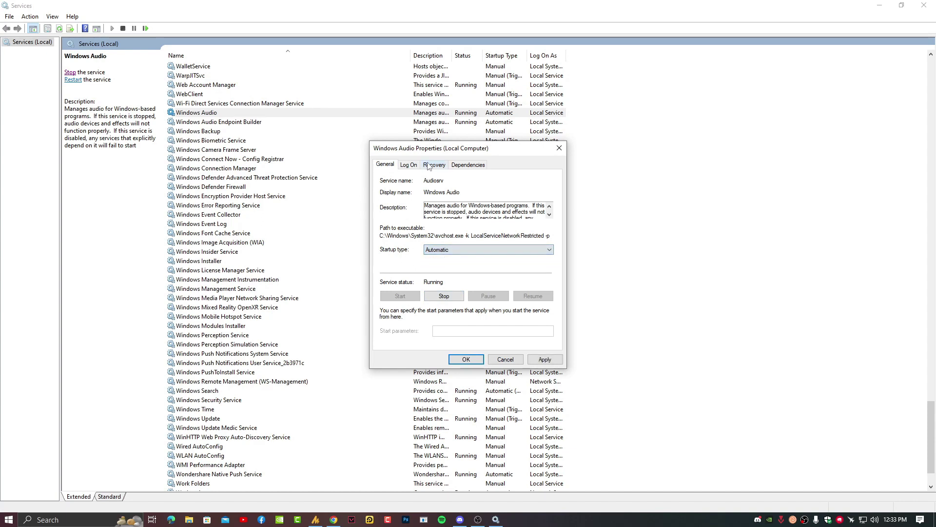
click(544, 360)
click(467, 359)
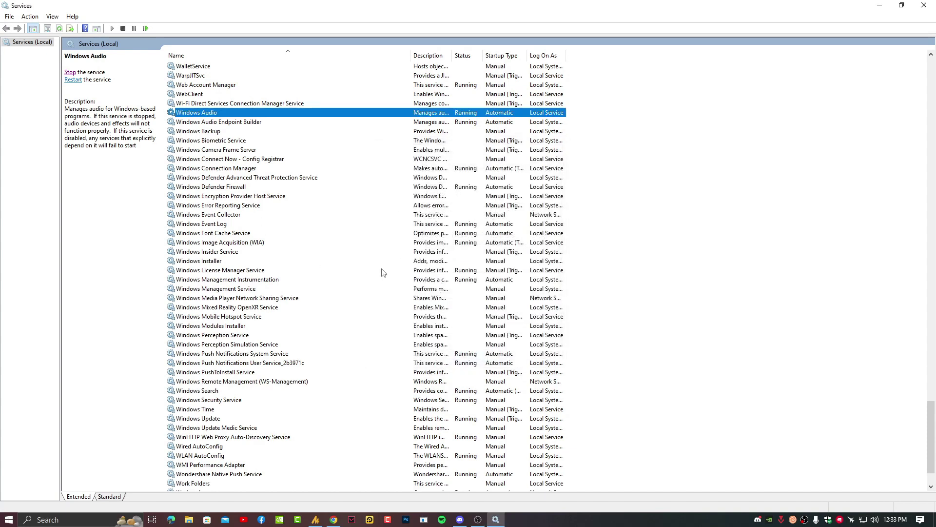
Toggle Windows Audio's log-on from Local System back to Local Service and apply it
right_click(197, 113)
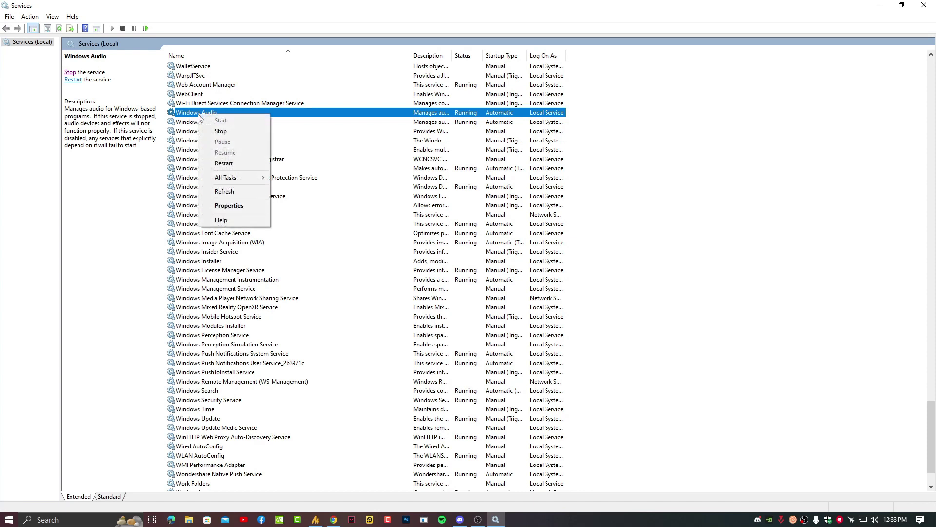
click(247, 205)
click(412, 166)
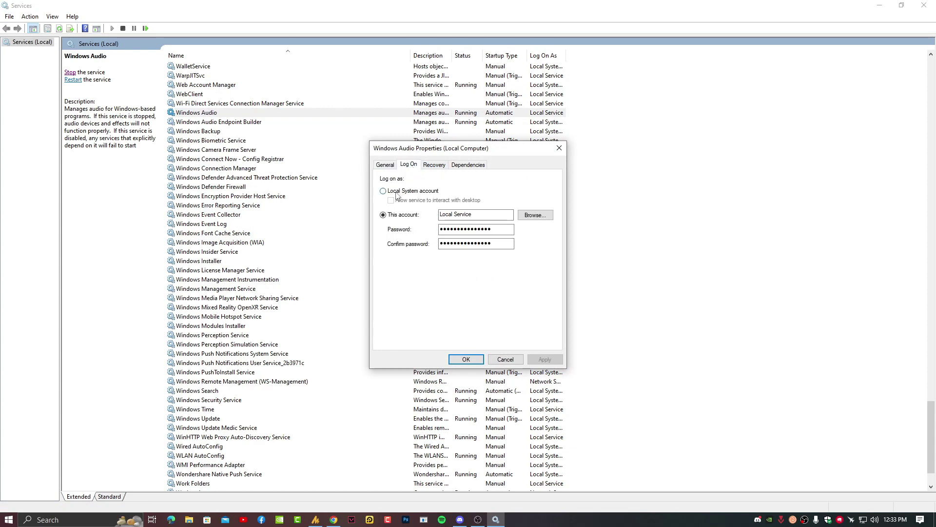
click(428, 192)
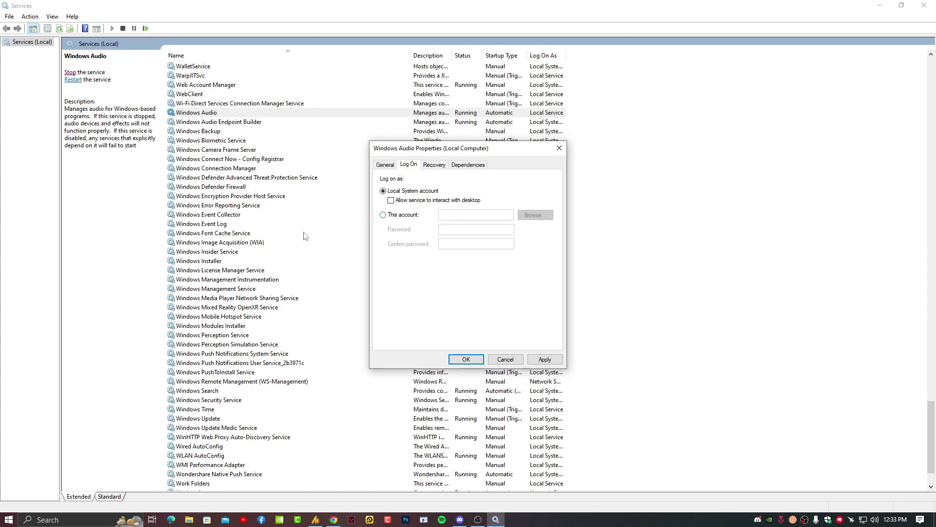
click(399, 215)
drag(488, 215, 439, 215)
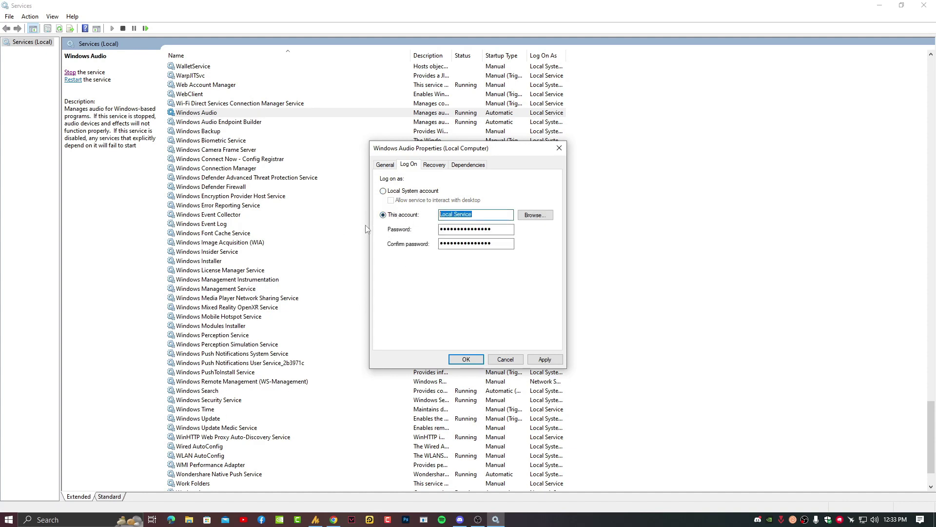
click(484, 213)
drag(483, 214, 439, 215)
click(545, 359)
click(459, 363)
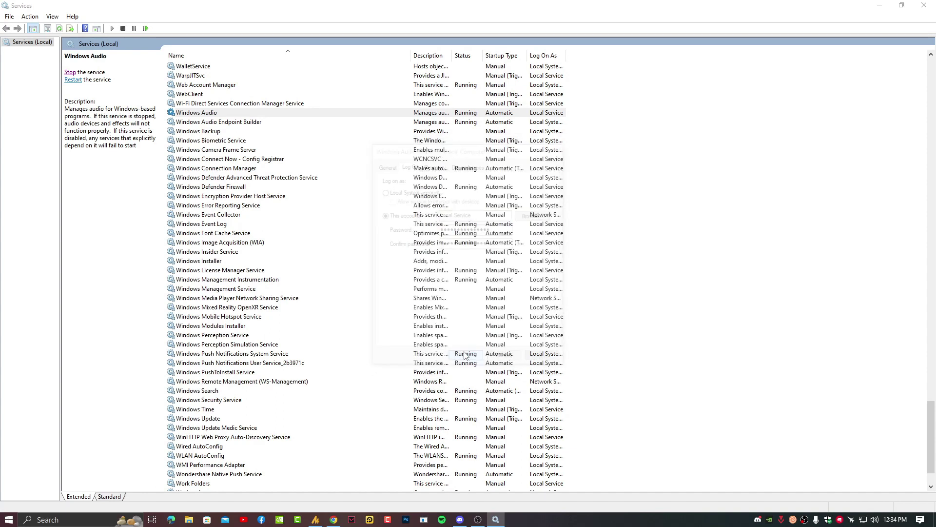
Close Services, open Device Manager from This PC's About page, and expand Audio inputs and outputs
click(924, 6)
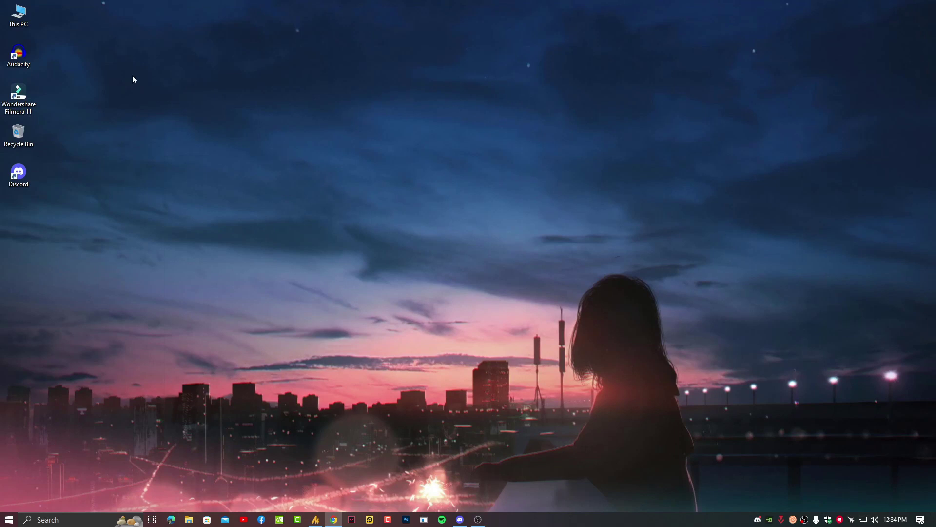
right_click(22, 13)
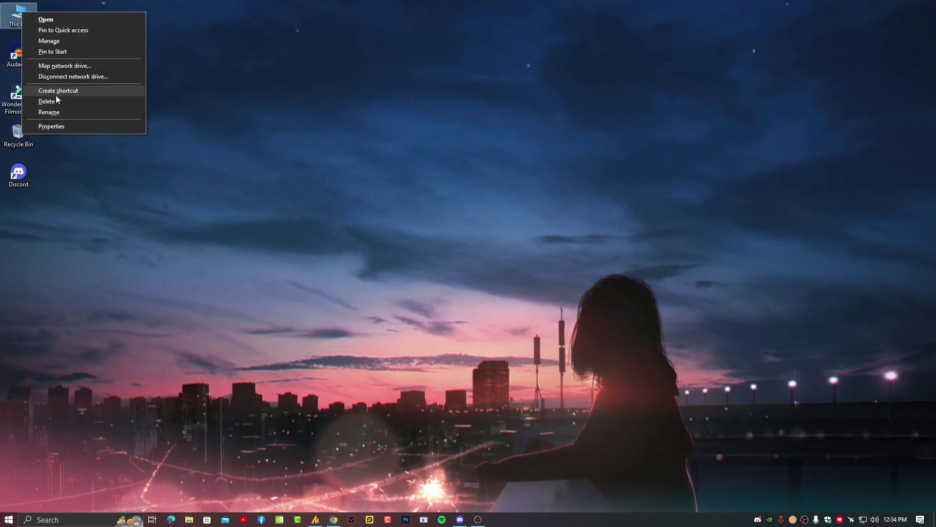
click(89, 127)
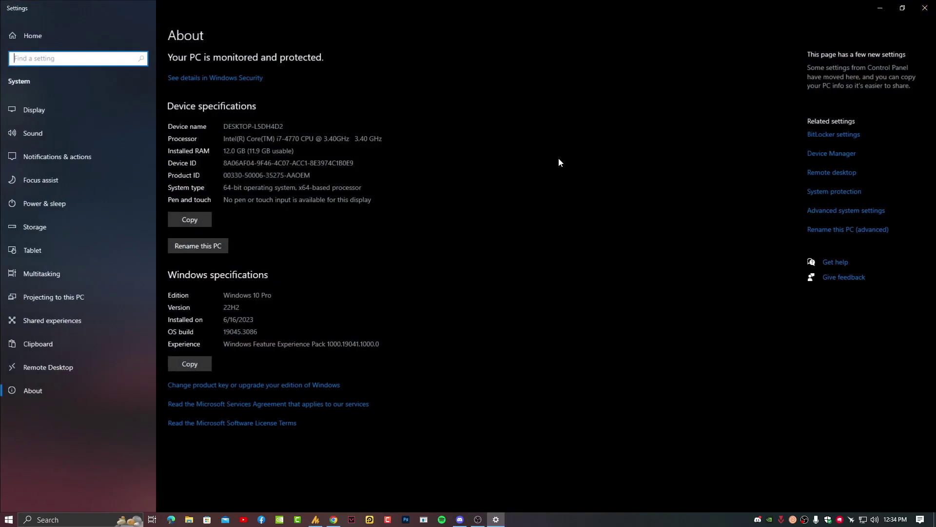
click(822, 161)
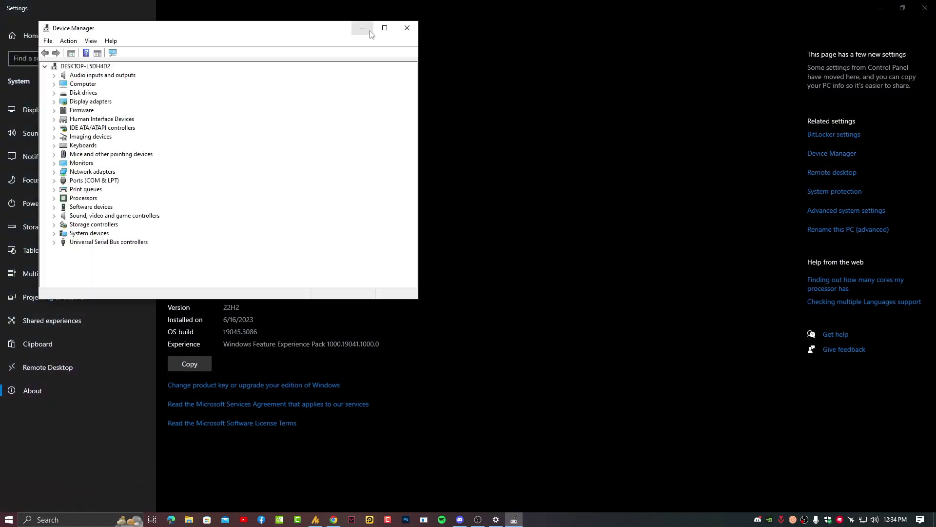
click(363, 27)
click(15, 51)
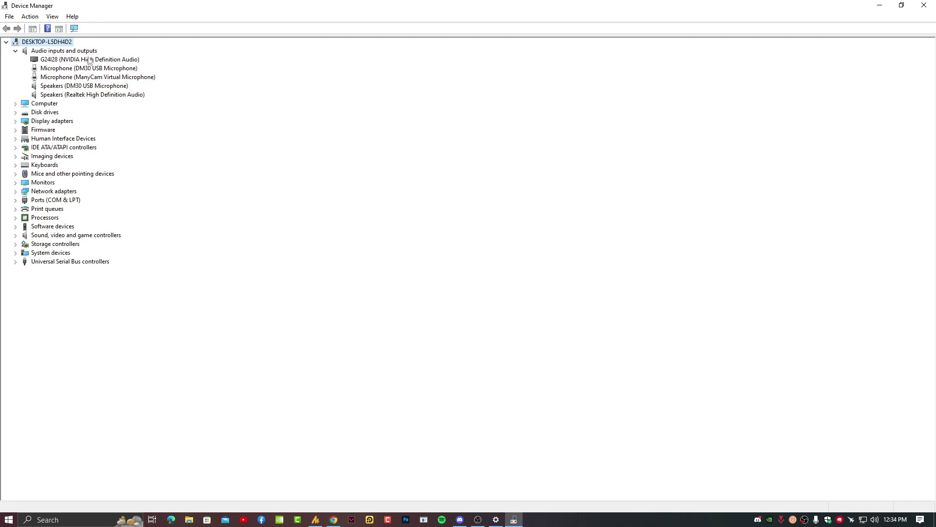
Inspect the NVIDIA and Realtek audio devices, cancelling the NVIDIA uninstall, then close Device Manager
click(106, 61)
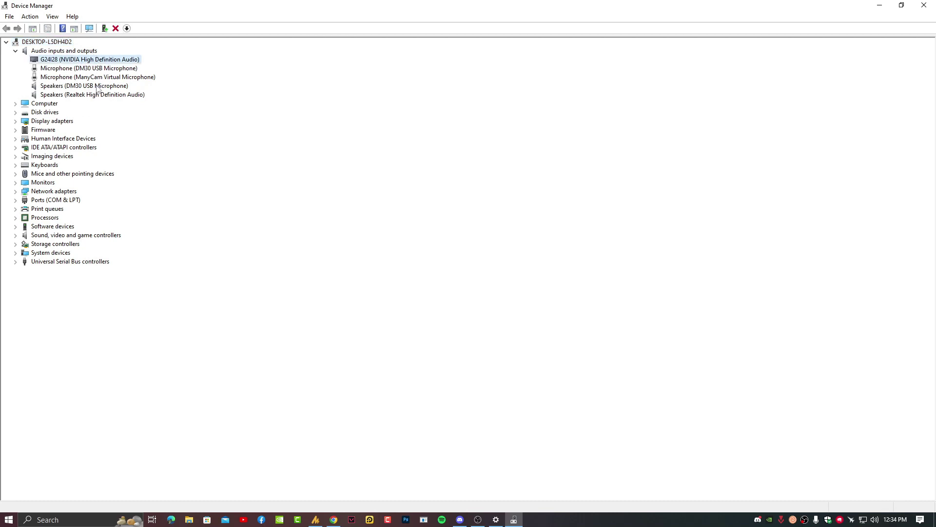
right_click(99, 60)
click(152, 86)
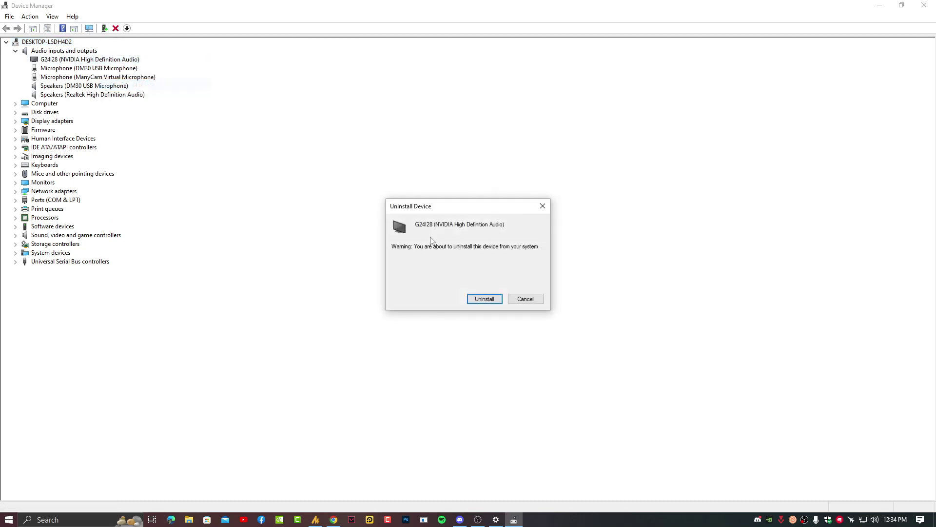
click(537, 302)
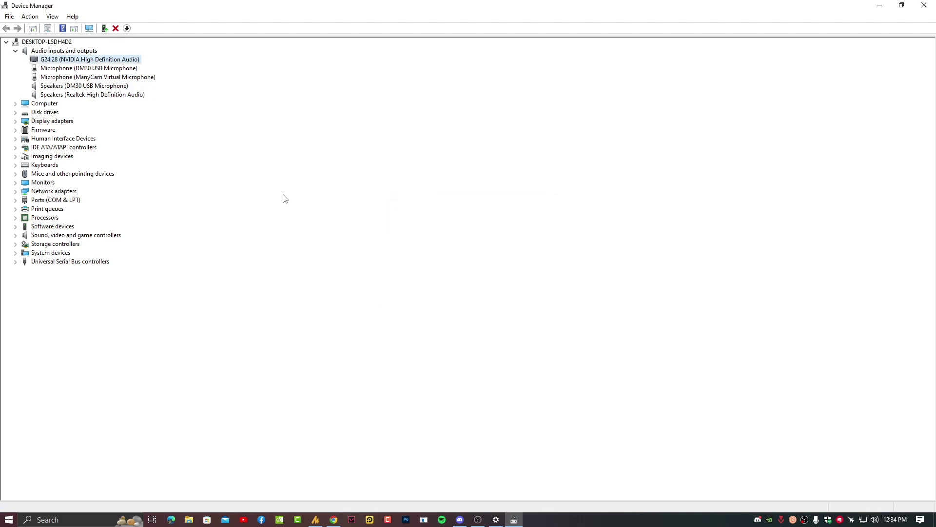
click(101, 96)
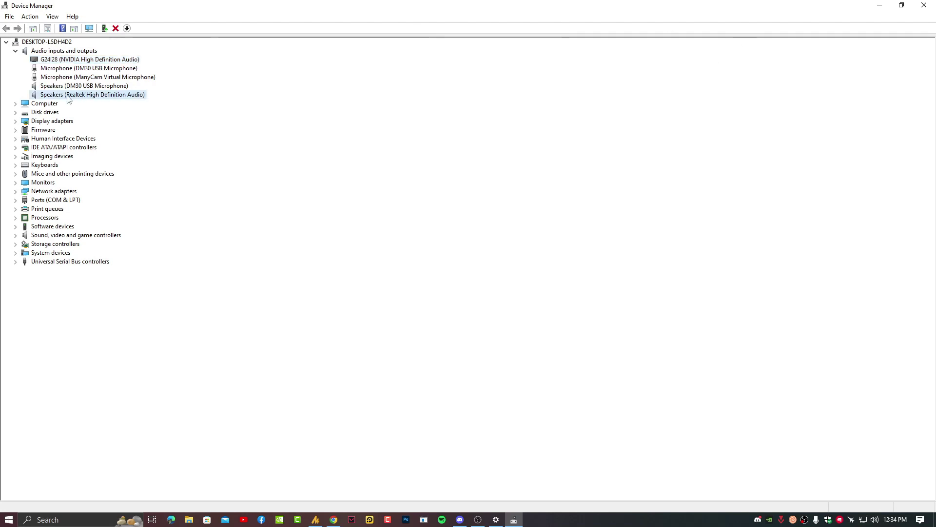
click(923, 6)
Close Settings, search 'realtek audio drivers' in Chrome, and open Realtek's HD Audio Codecs page
click(924, 6)
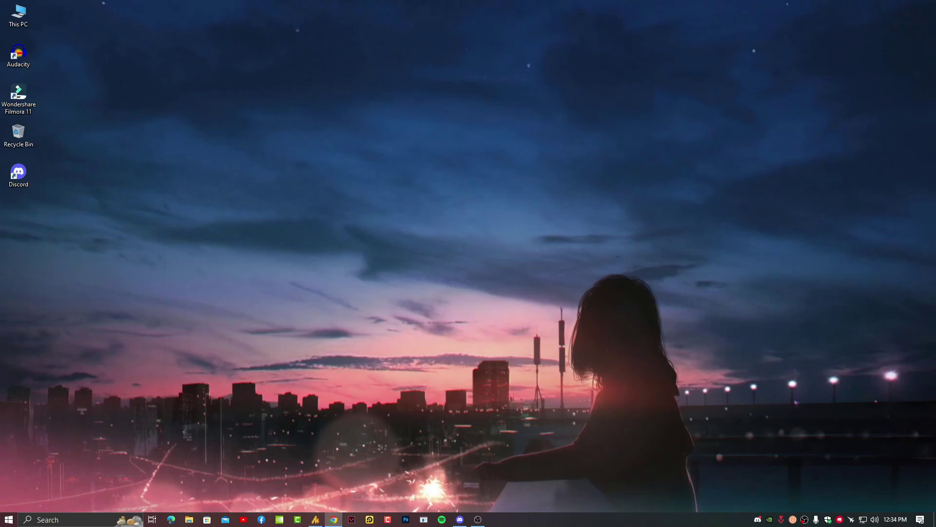
click(333, 519)
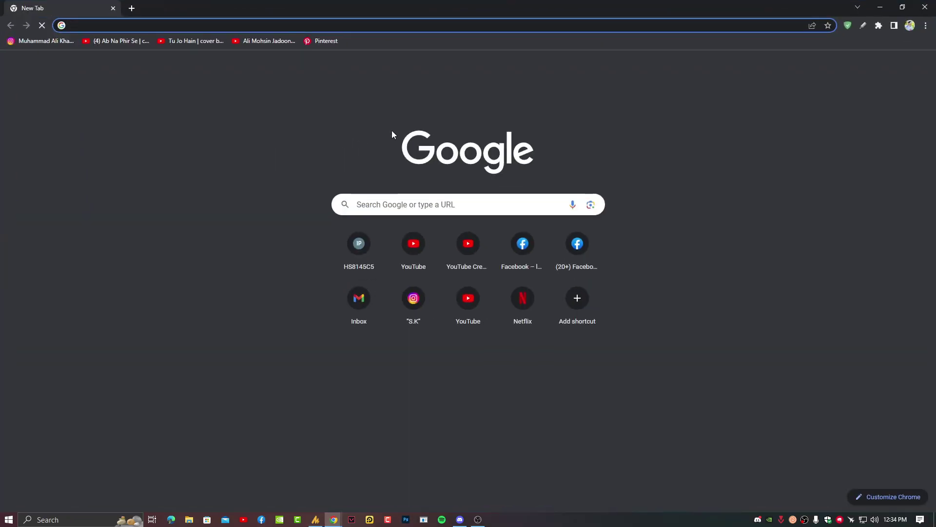
text(real)
key(Return)
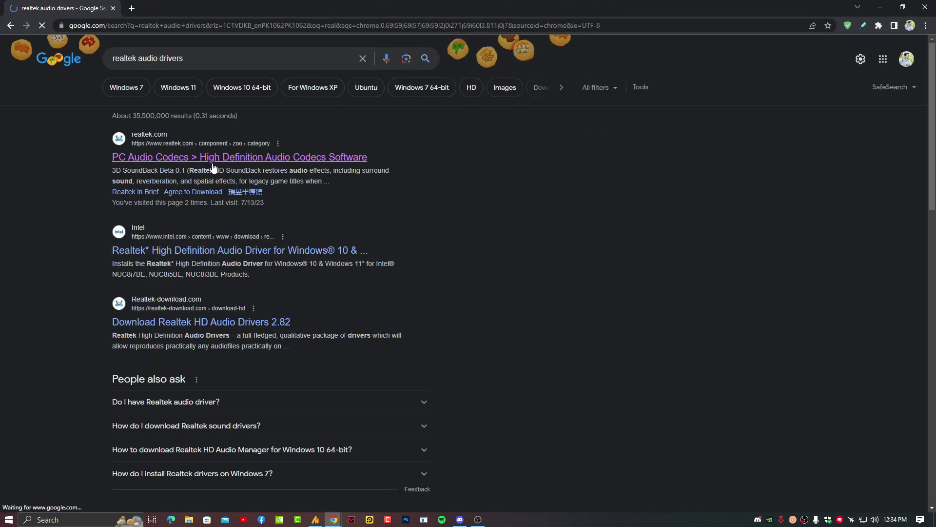
click(205, 157)
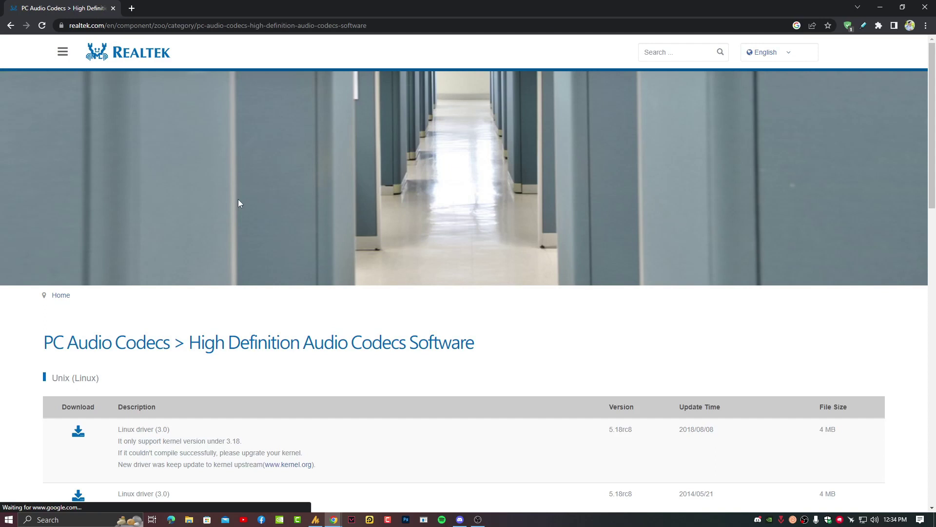
Scroll to Realtek's Windows driver table, highlight the 32-bit and 64-bit entries, then minimize Chrome
scroll(262, 217, down, 5)
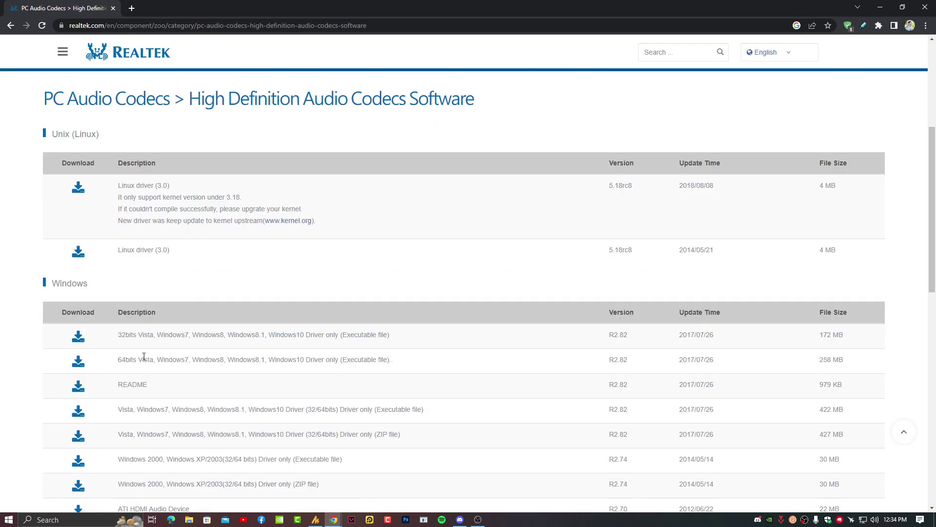
scroll(145, 356, down, 3)
scroll(173, 331, up, 2)
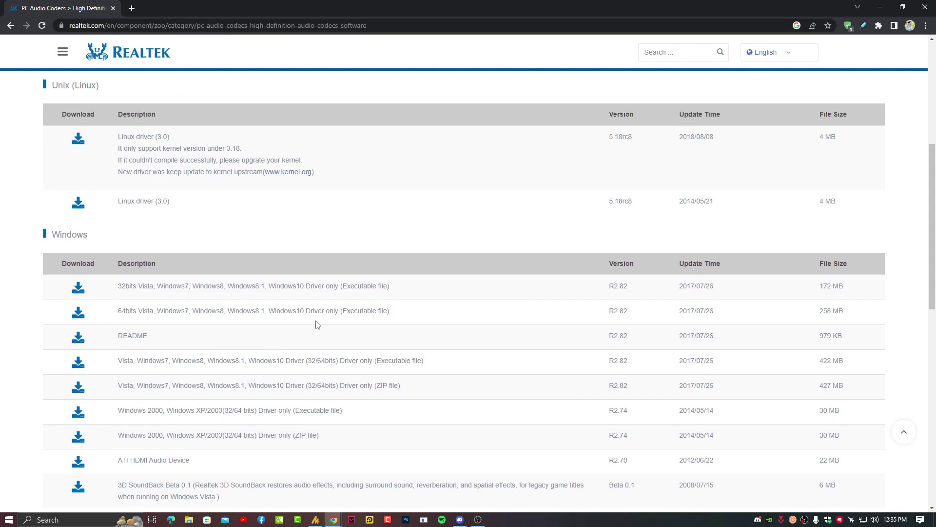
drag(121, 286, 188, 296)
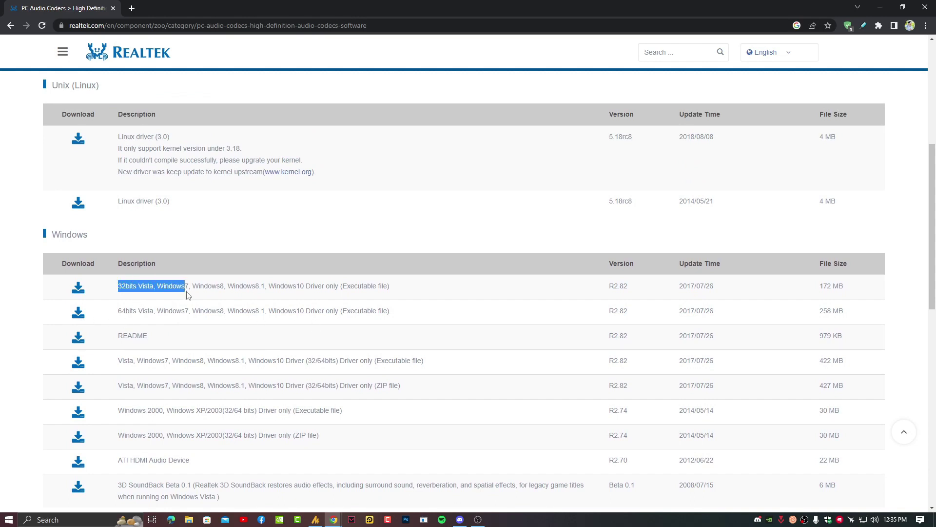
drag(117, 311, 189, 311)
click(194, 311)
drag(119, 285, 177, 311)
click(154, 313)
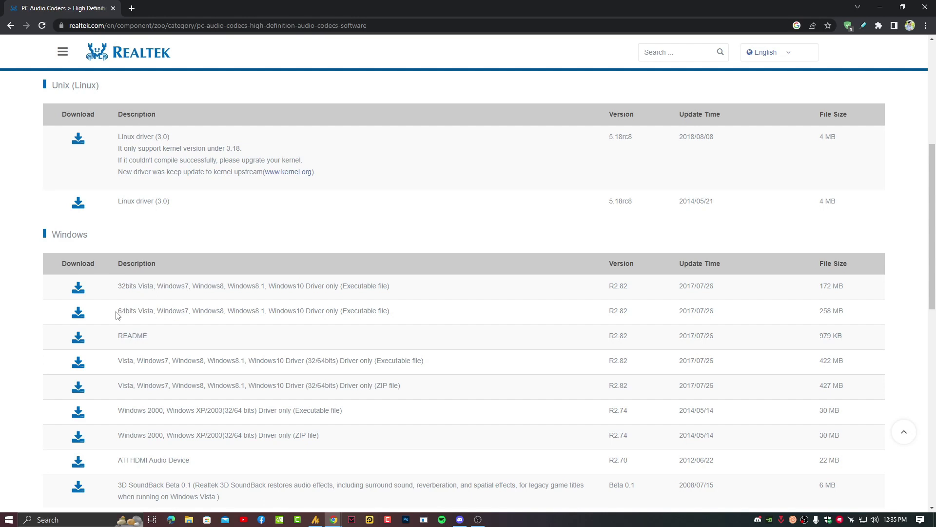
drag(117, 312, 189, 308)
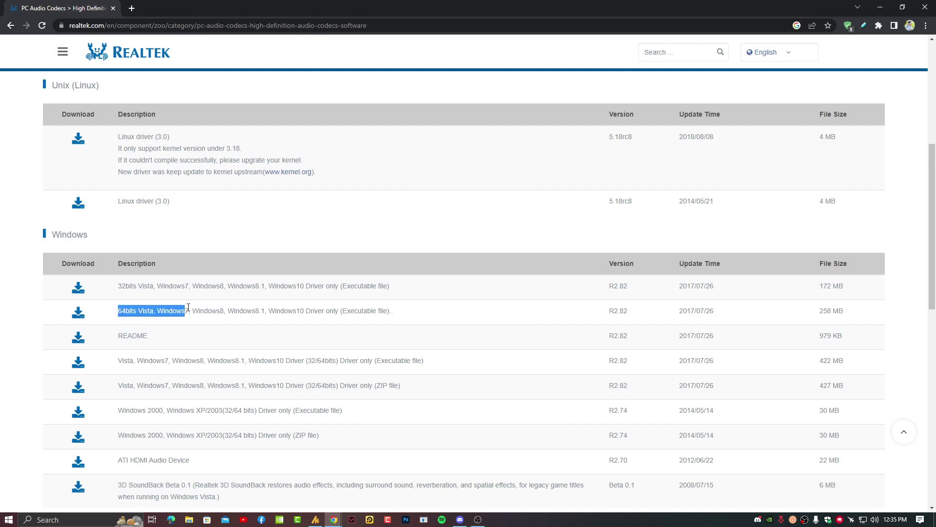
click(880, 7)
Confirm on This PC's About page that the system type is 64-bit, then close Settings
right_click(23, 18)
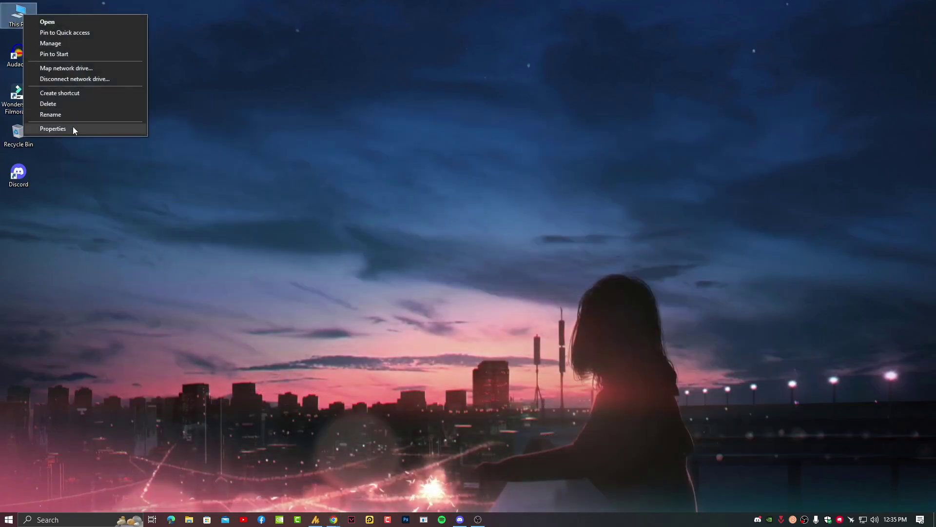
click(73, 127)
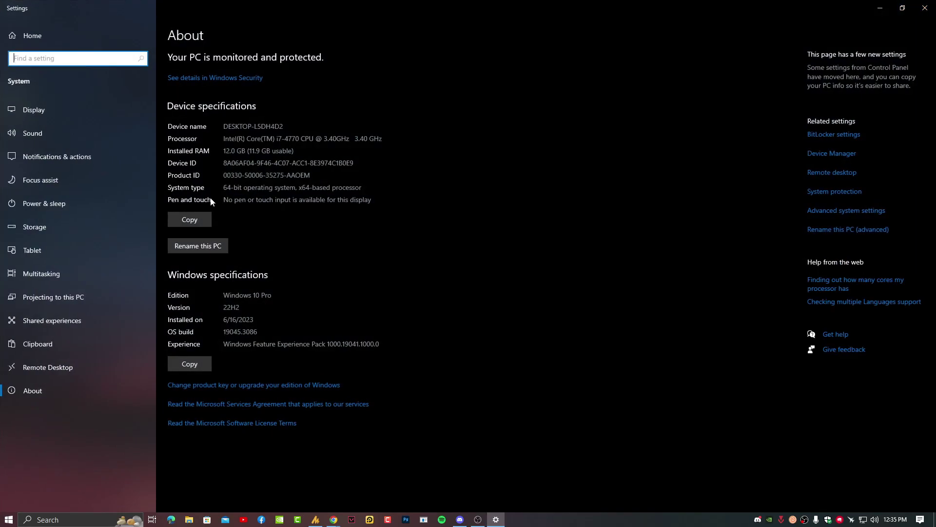
drag(228, 188, 296, 183)
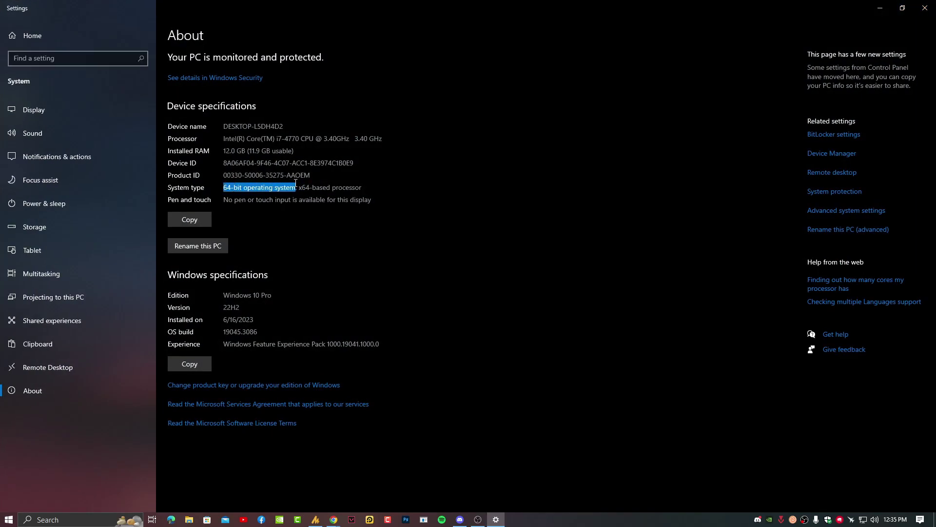
click(925, 7)
Back in Chrome, pick the 64-bit Windows driver, accept Realtek's terms, and request the file
click(333, 519)
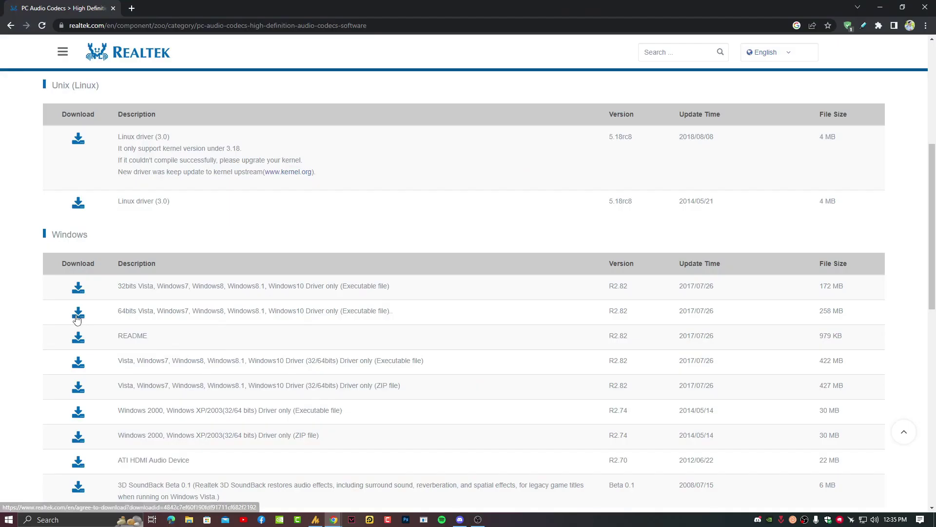
click(77, 315)
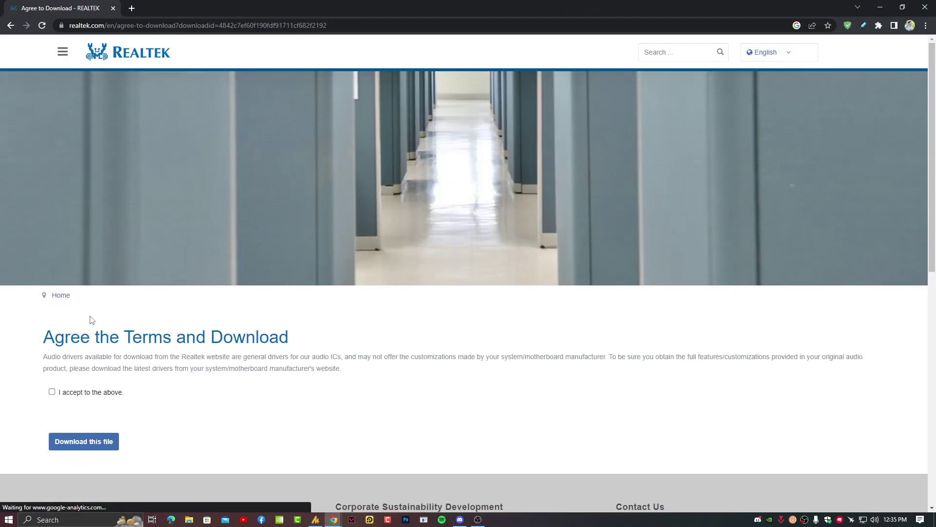
click(52, 392)
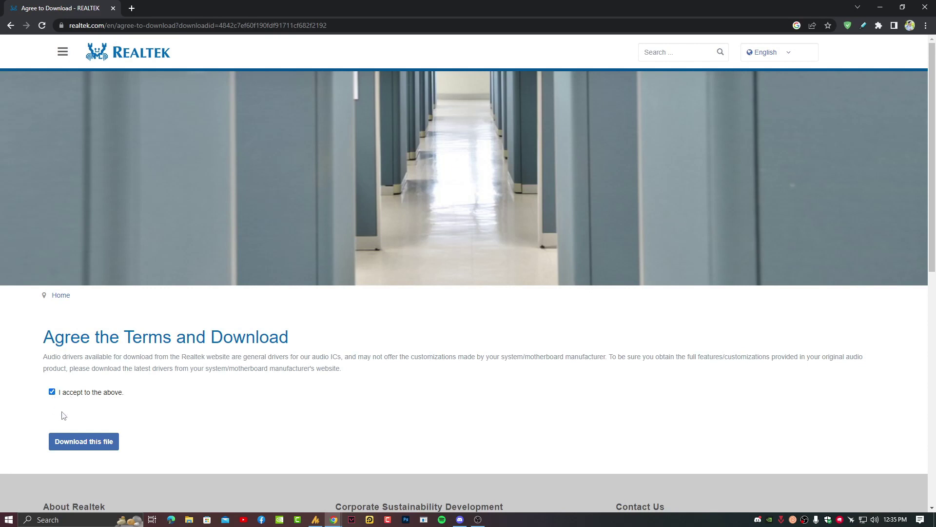
click(81, 441)
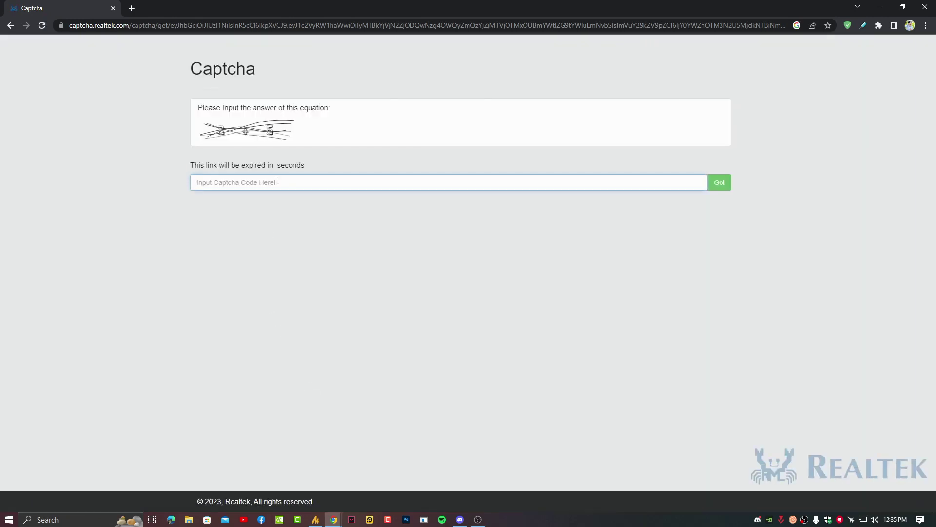
Answer the captcha, correcting a wrong entry, to start the 64-bit Realtek driver download
click(281, 184)
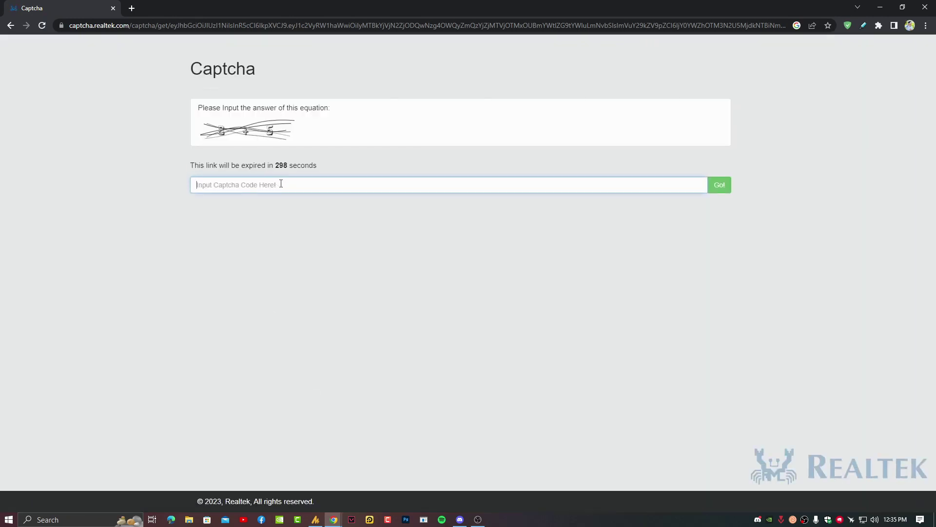
text(8t5)
key(Return)
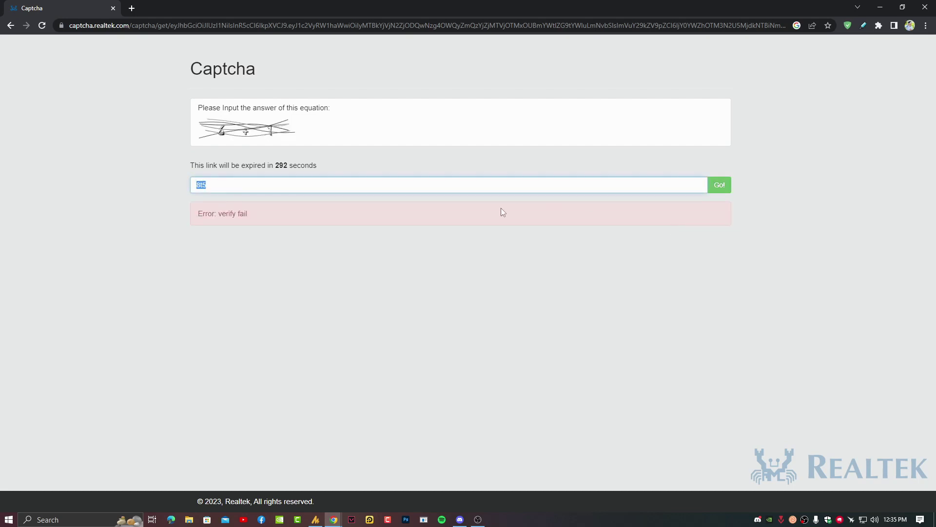
text(8)
key(BackSpace)
text(7)
click(721, 188)
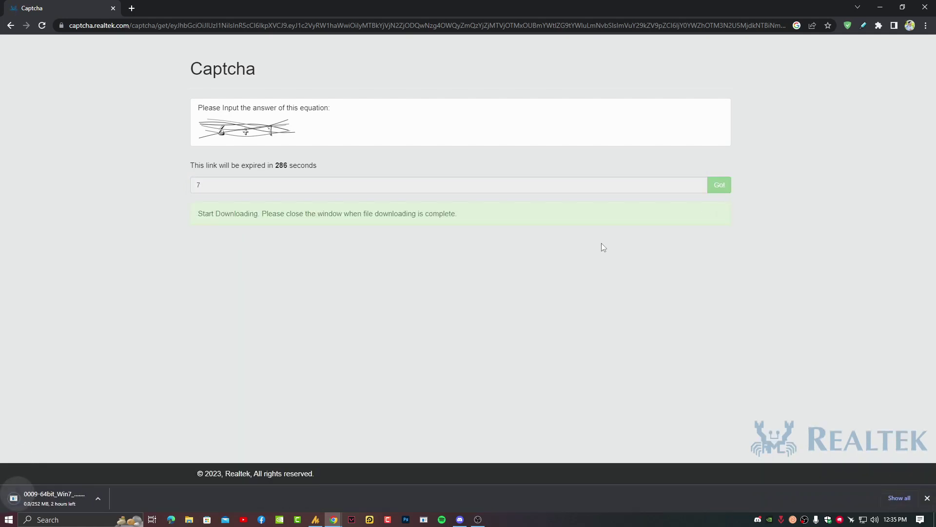
Cancel the Realtek driver download on the Downloads page and remove it from the list
key(ctrl+j)
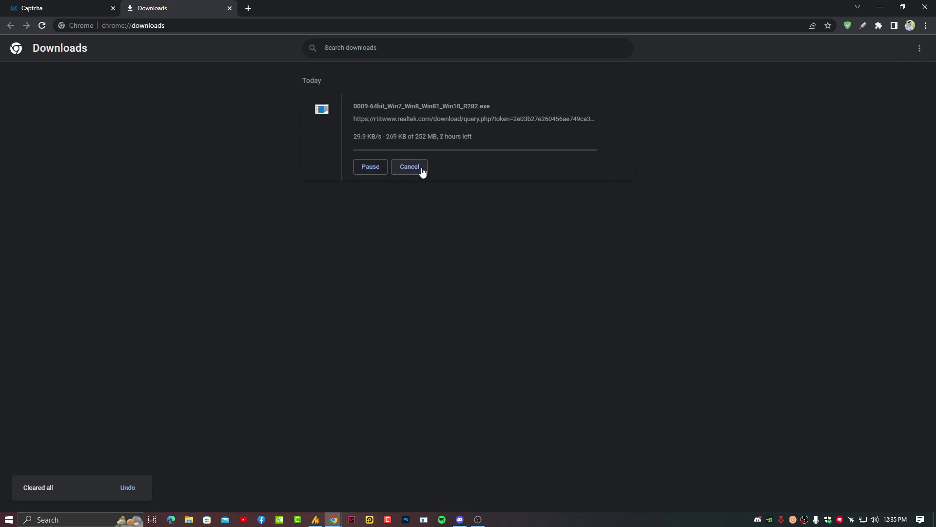
click(423, 168)
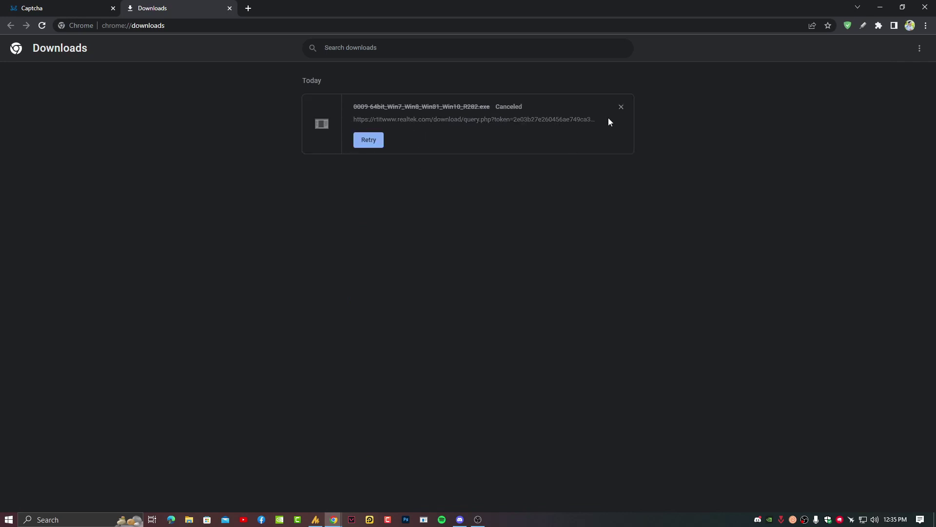
click(618, 107)
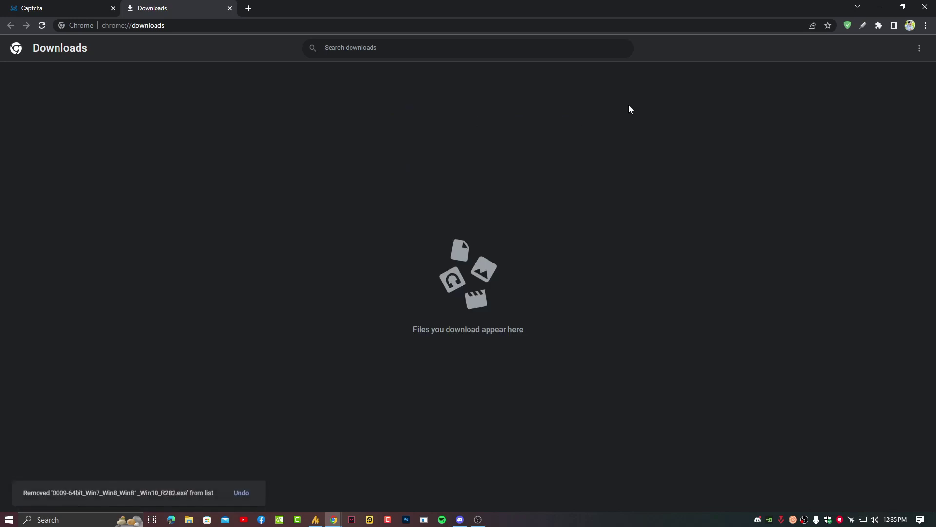
Close the Google Chrome window to return to the desktop
click(925, 6)
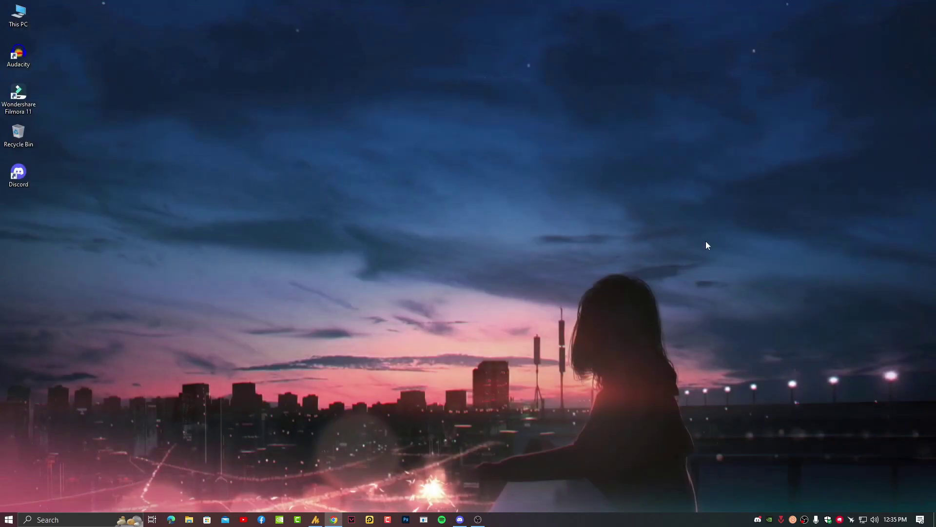